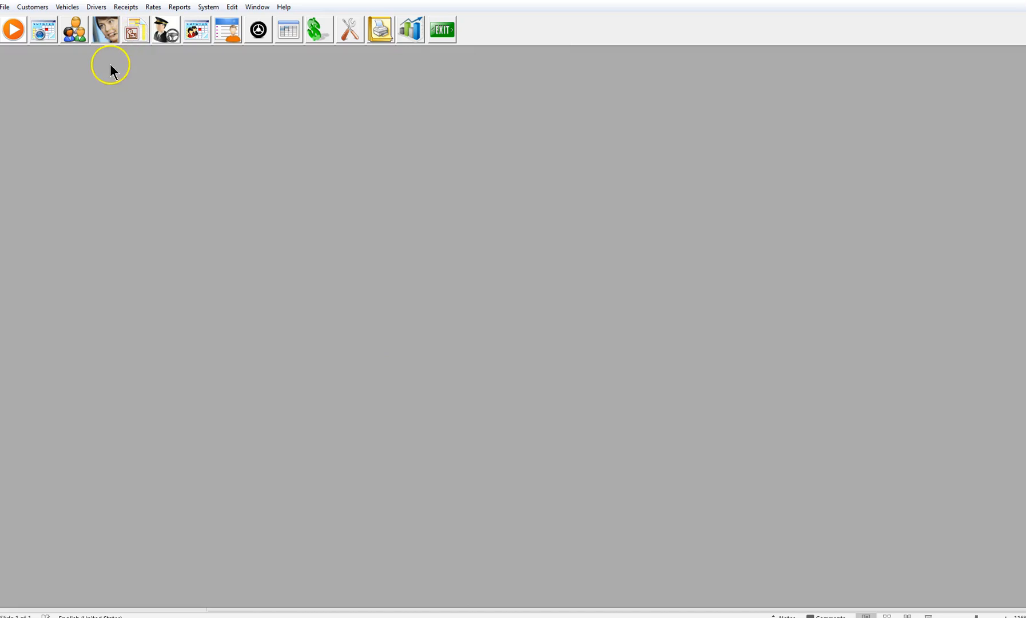
Start a new receipt from the check and credit card register for customer NOTRE DAME ELEMENTARY
left_click(318, 34)
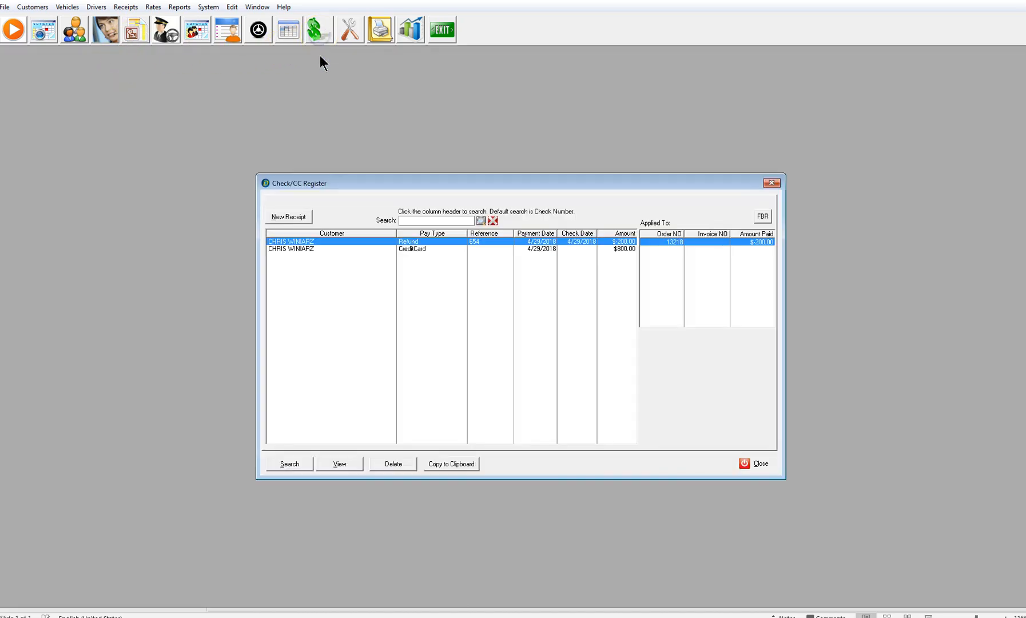
left_click(298, 218)
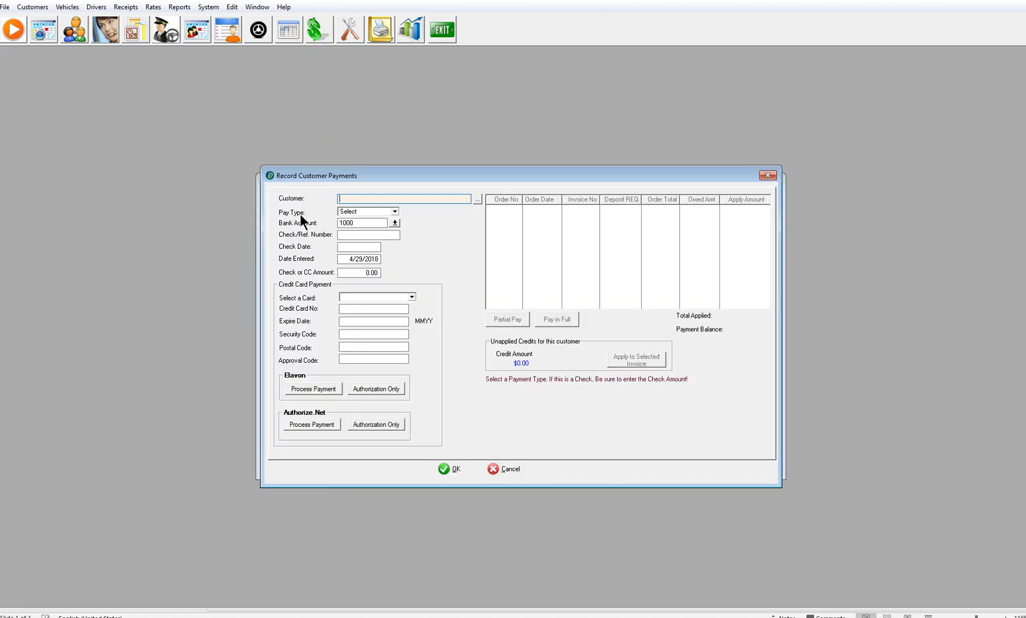
type("NOTRE DAME ELEMENTARY")
key("Tab")
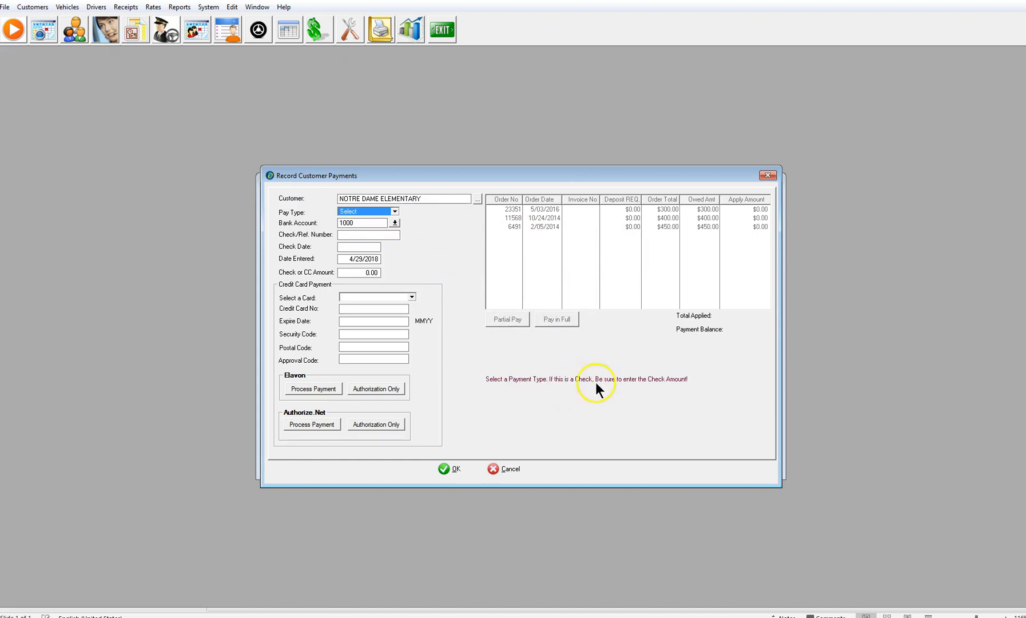
Set the pay type to Check with check reference number 656 and an amount of 1000
left_click(377, 213)
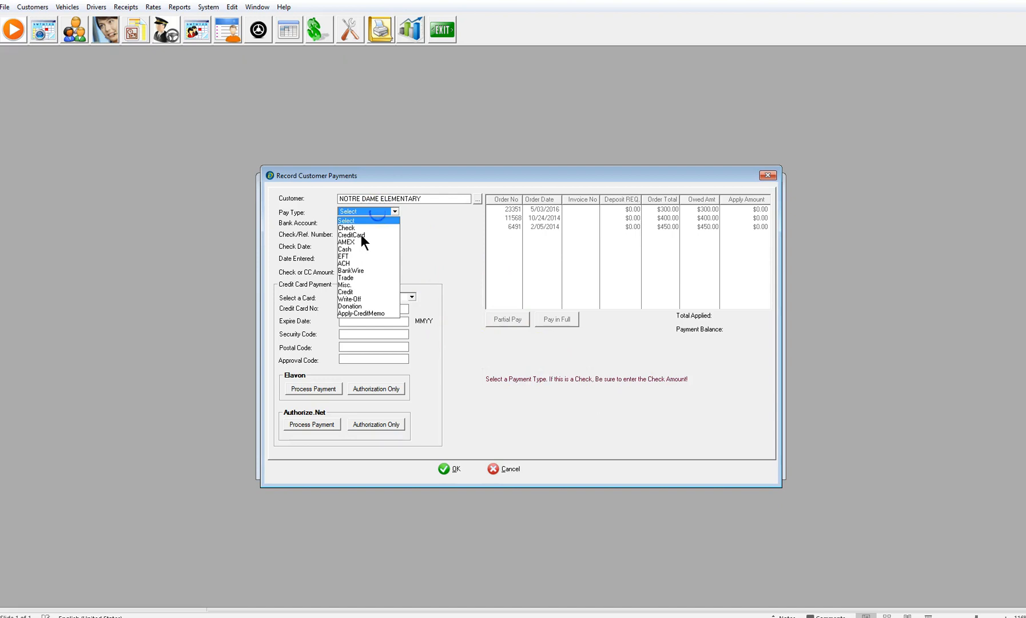
left_click(358, 228)
left_click(370, 235)
type("656")
left_click(369, 273)
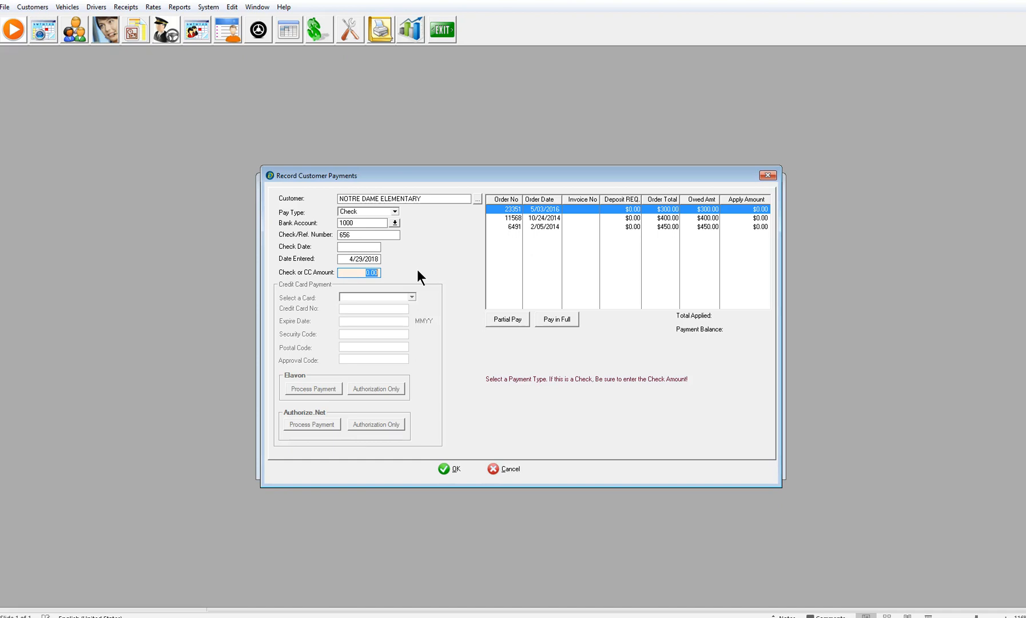
type("1000")
Pay the $300 and $400 orders in full, save the receipt and create a credit memo for the remaining payment balance
left_click(688, 220)
left_click(700, 209)
left_click(571, 314)
left_click(571, 315)
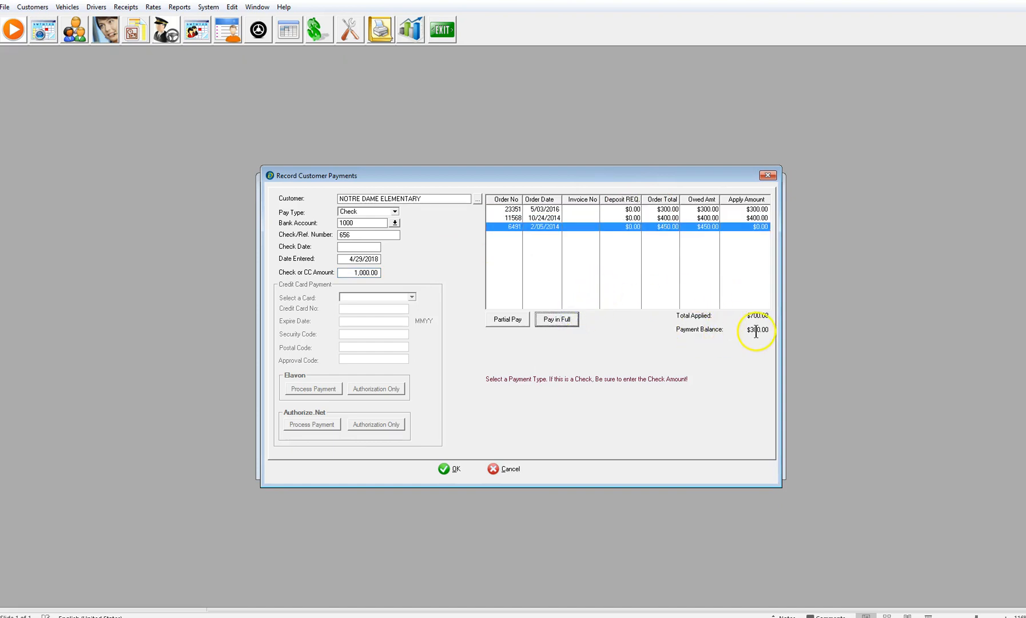
left_click(452, 469)
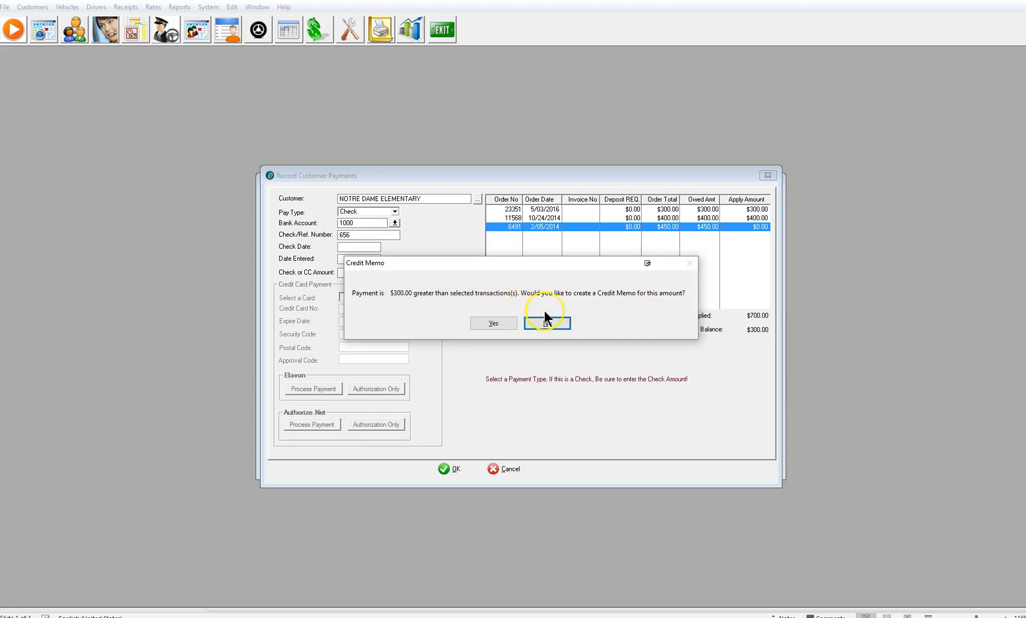
left_click(494, 324)
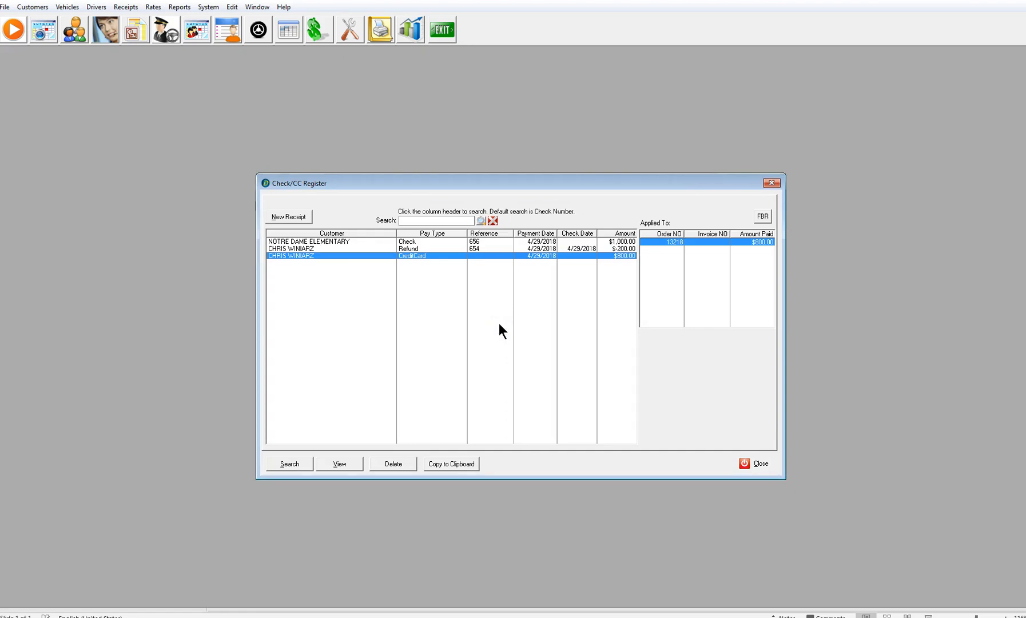
Check which orders the new receipt was applied to, then find Notre Dame Elementary with "notr" and examine its credits, debits and refunds
left_click(376, 241)
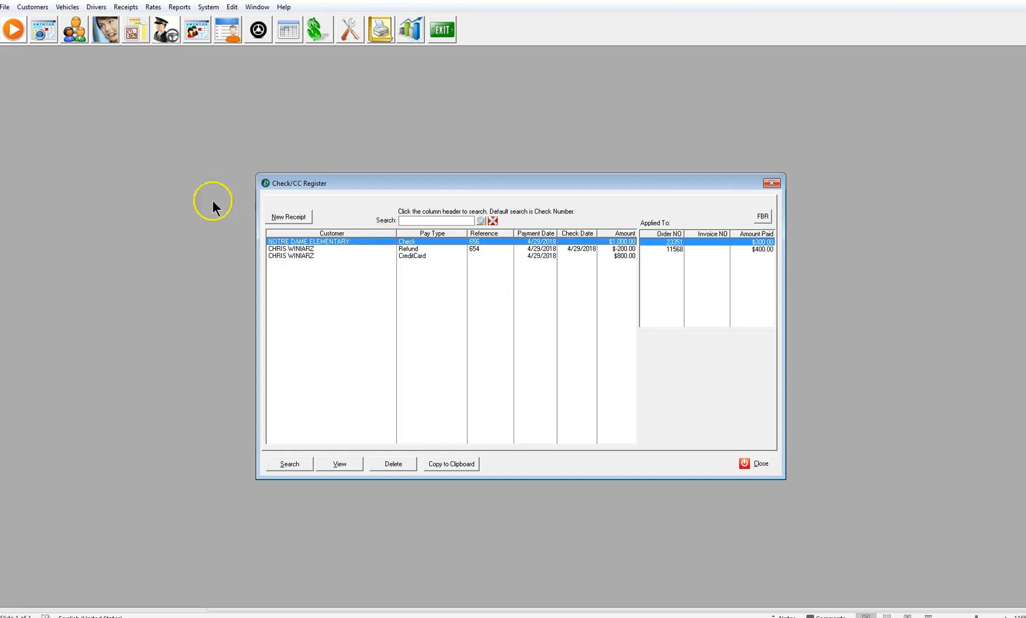
left_click(82, 34)
type("notr")
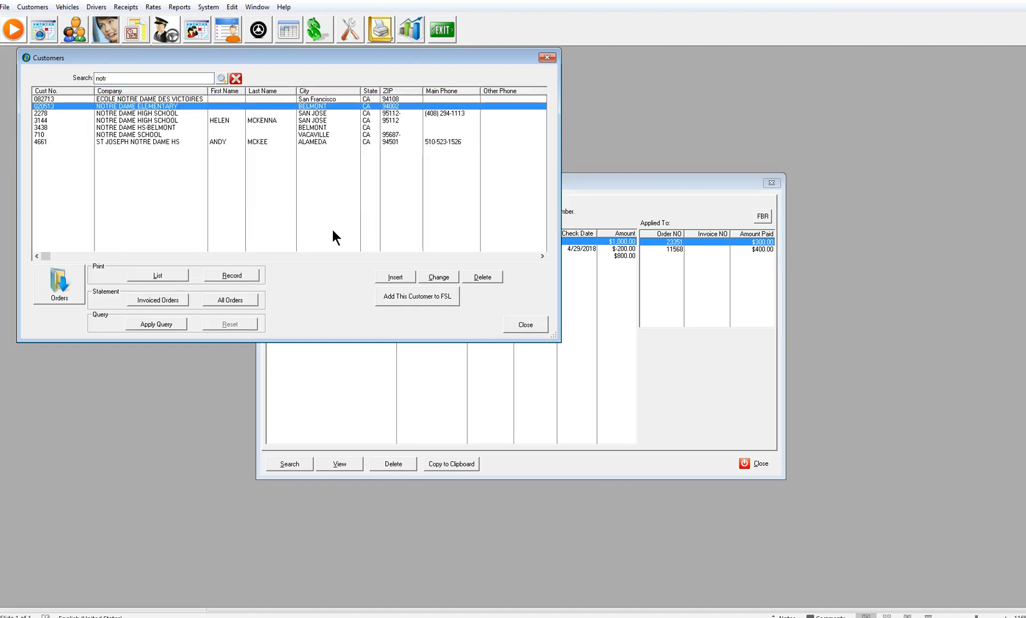
left_click(63, 296)
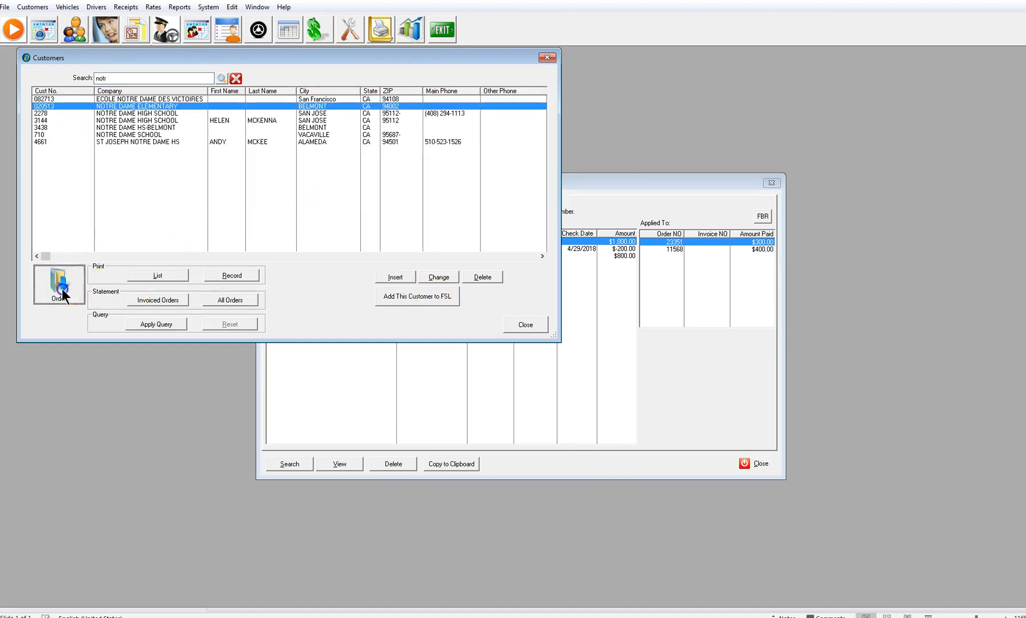
left_click(480, 253)
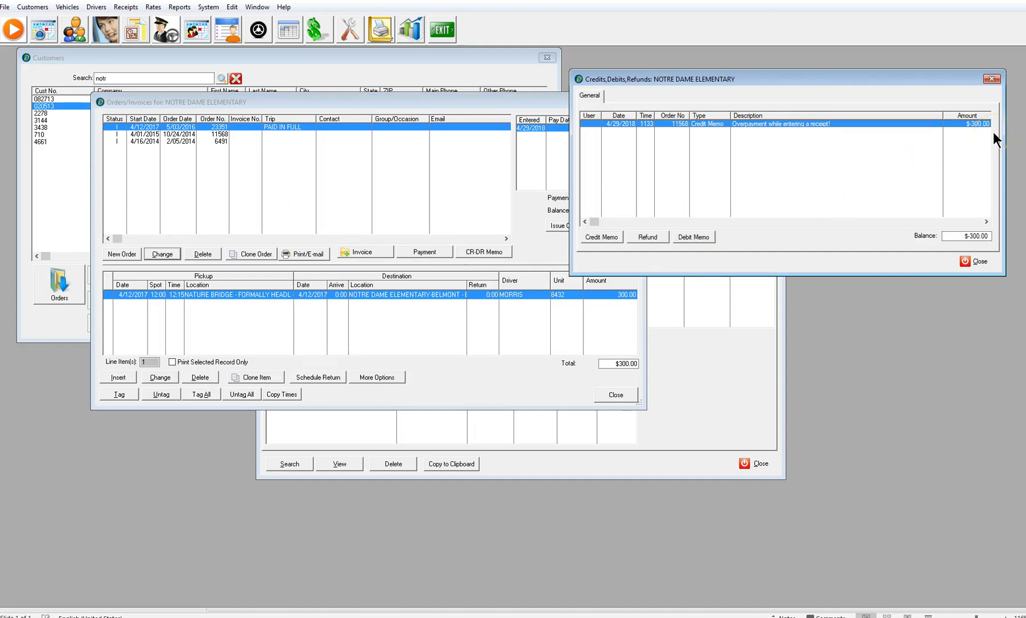
left_click(974, 261)
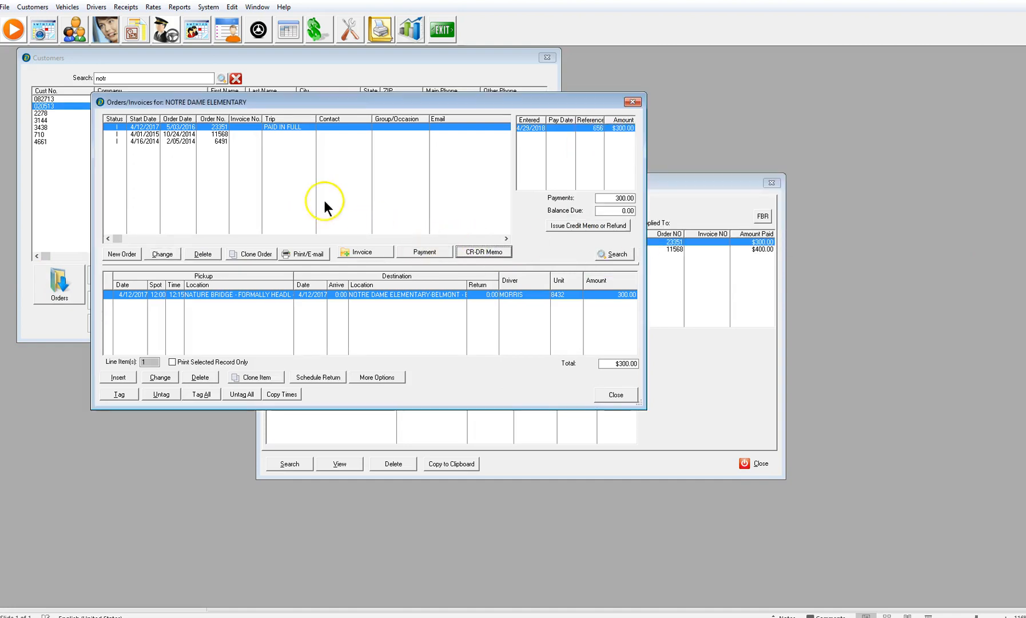
Apply $300 of the customer's unapplied credit to the 2/05/2014 order as an Apply-CreditMemo payment, and check its balance due
left_click(273, 135)
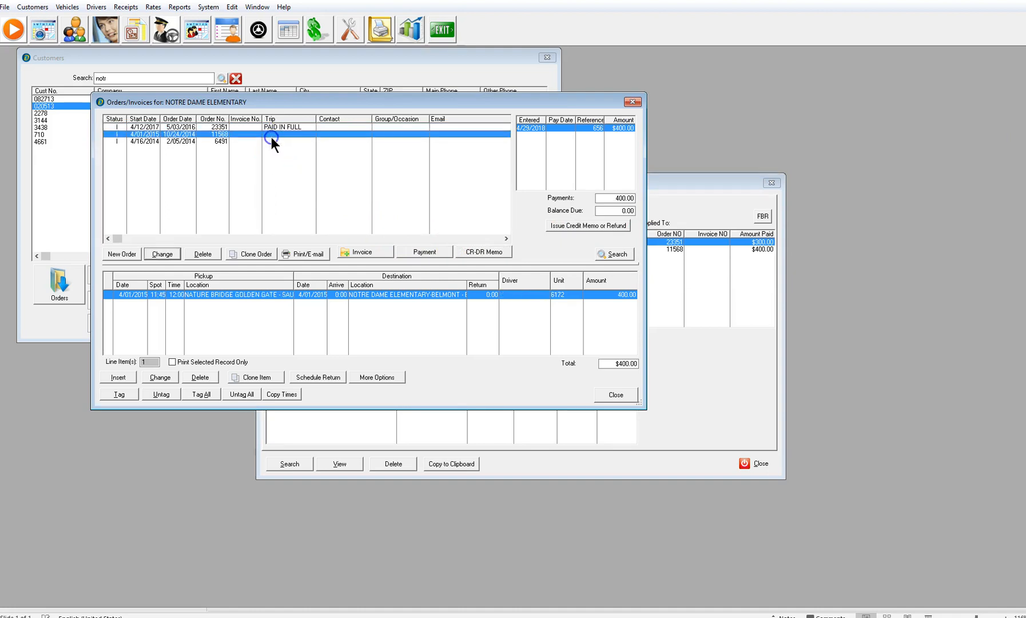
left_click(248, 141)
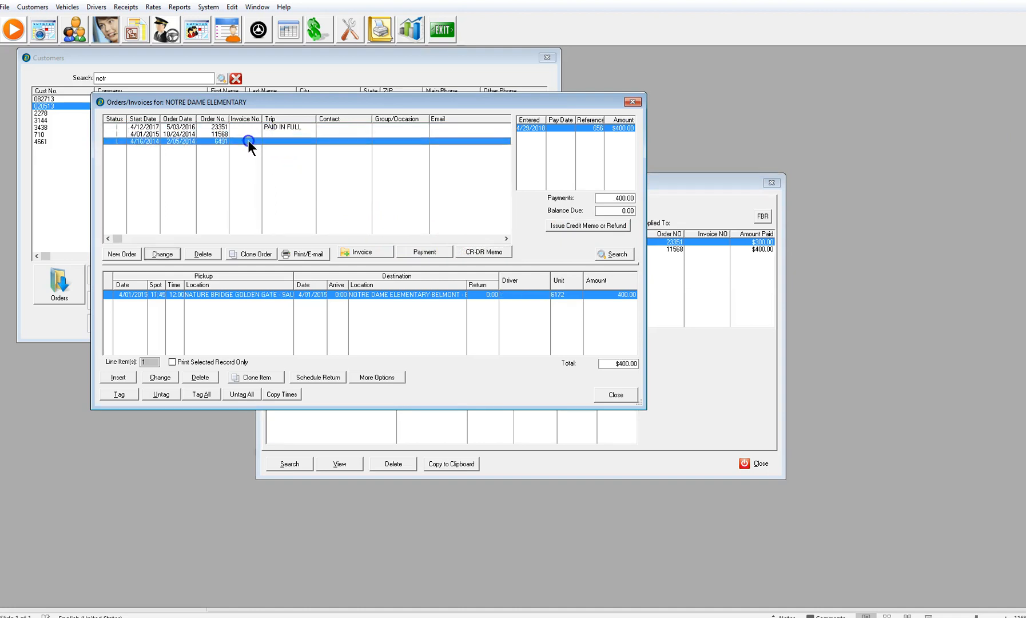
left_click(424, 251)
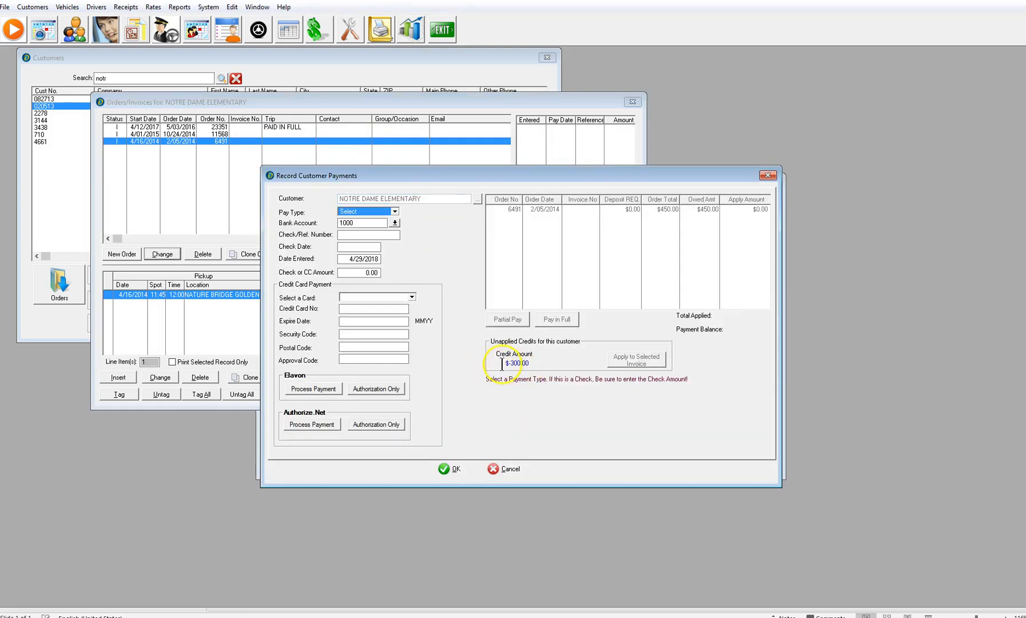
left_click_drag(506, 363, 534, 363)
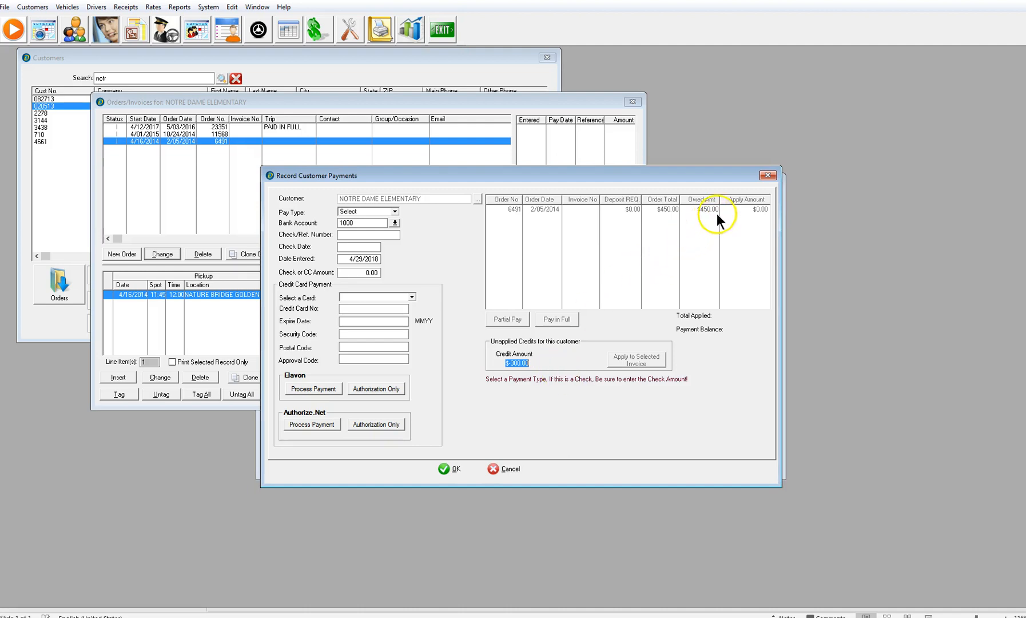
left_click(394, 213)
left_click(381, 312)
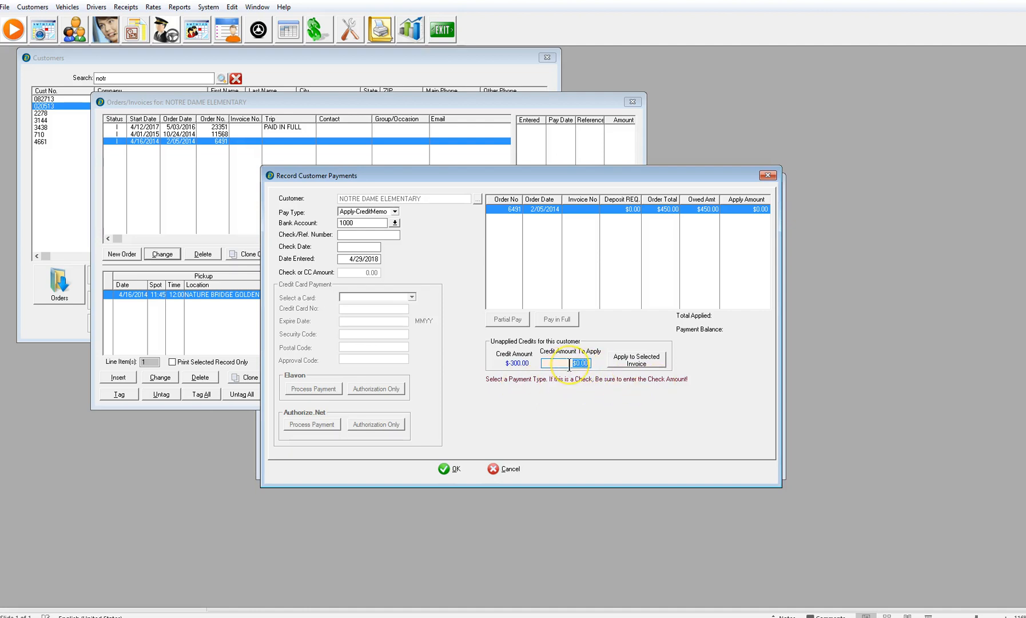
type("300")
left_click(629, 363)
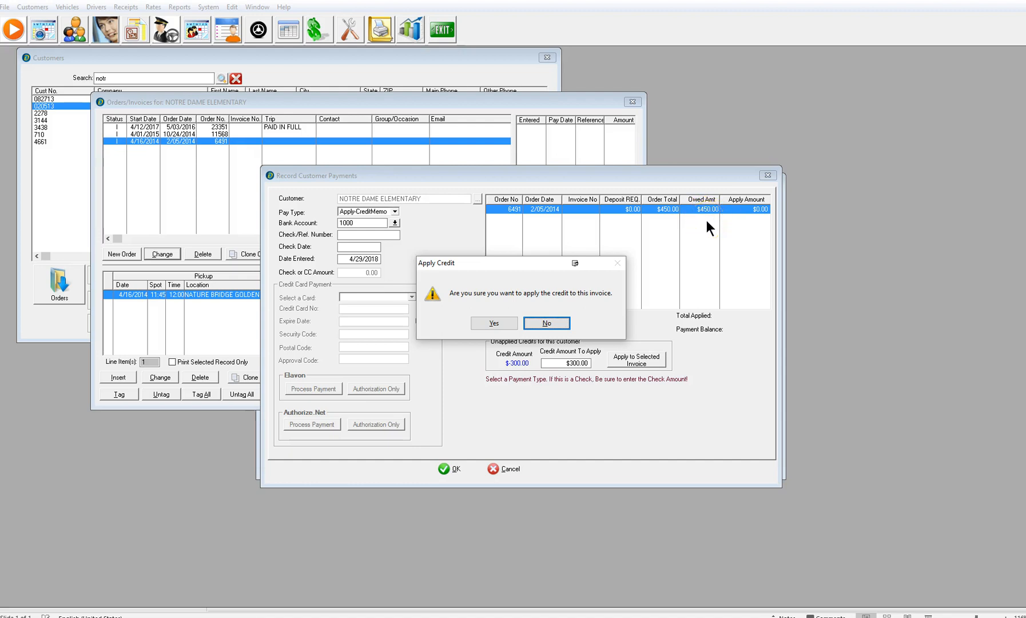
left_click(494, 323)
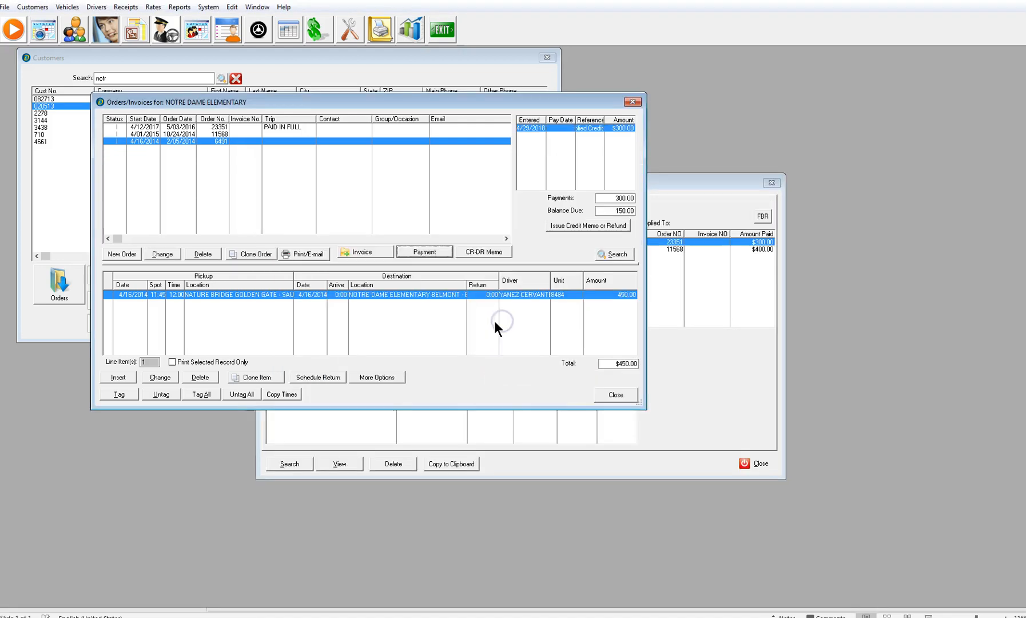
left_click(633, 211)
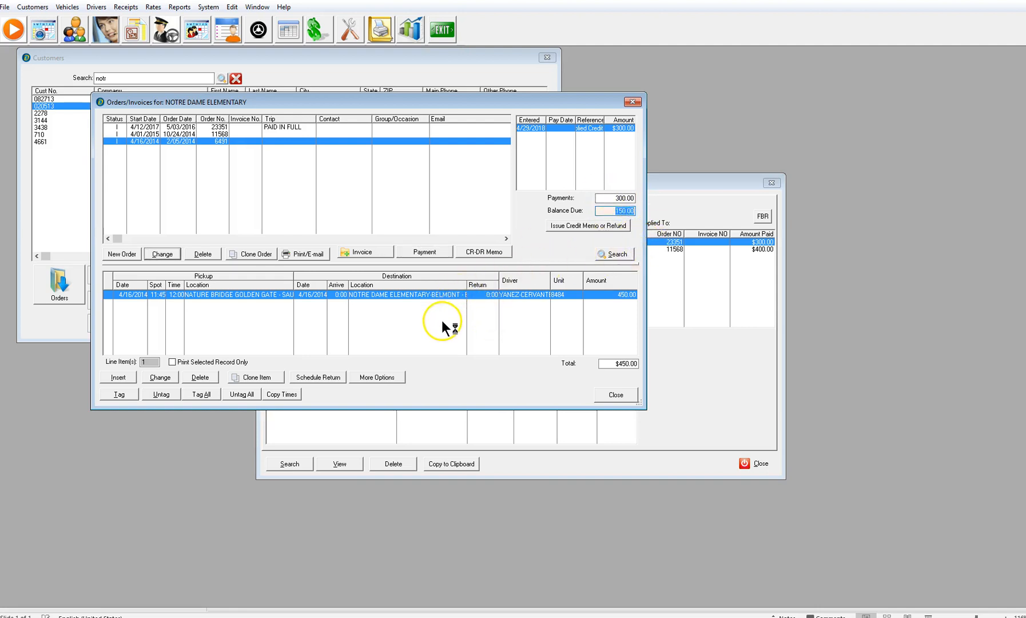
Close the customer's orders, the customer list and the check and credit card register
left_click(615, 395)
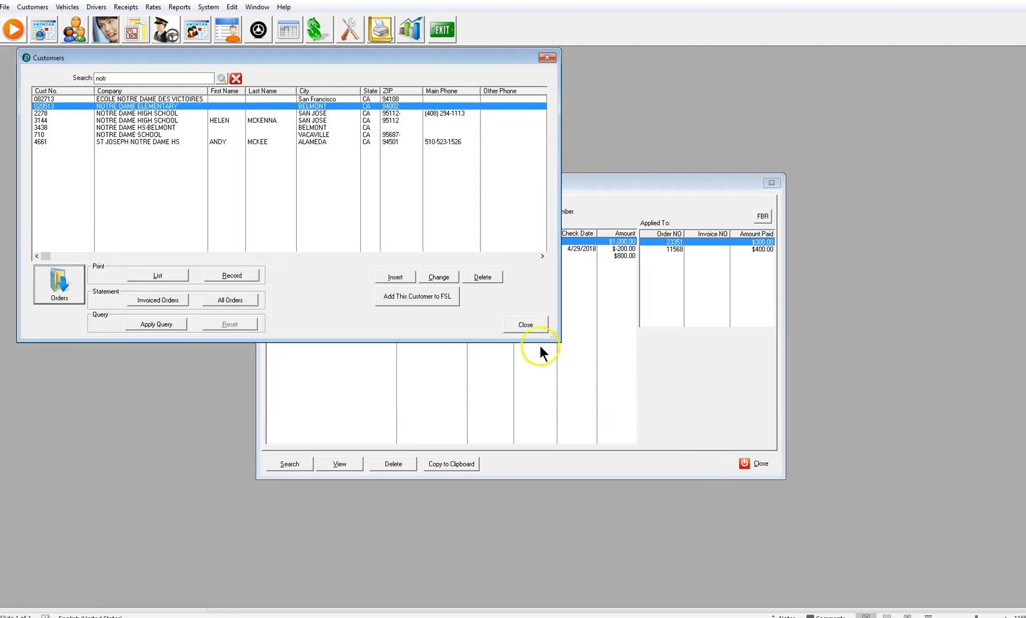
left_click(526, 325)
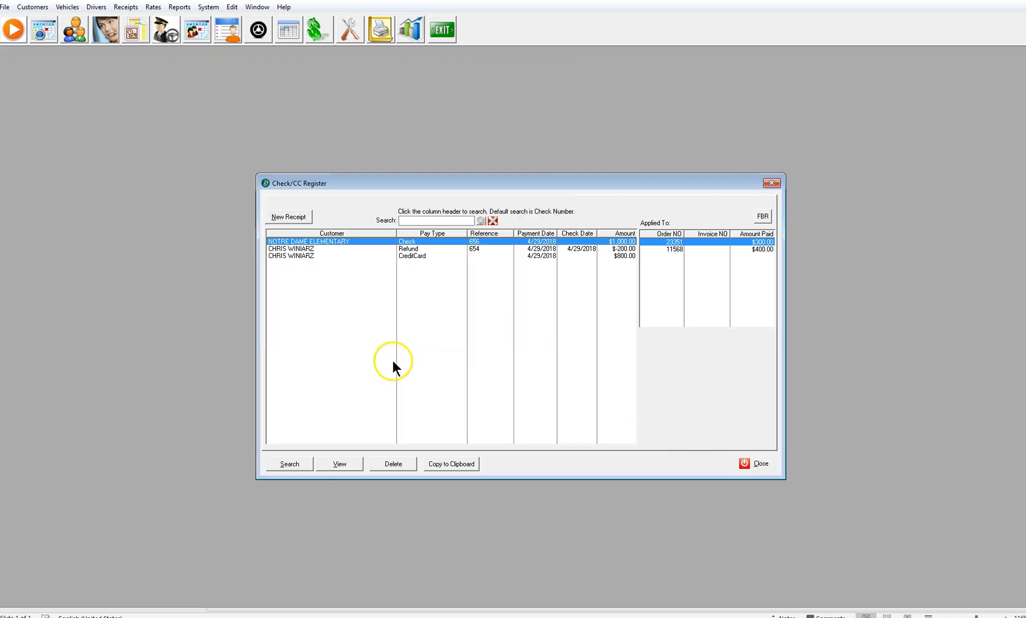
left_click(766, 465)
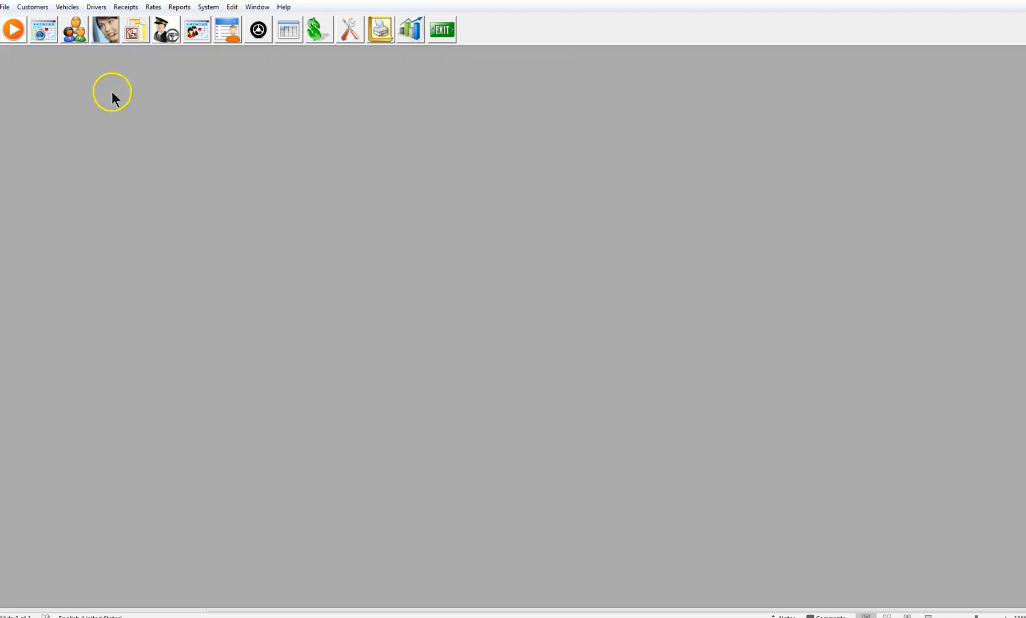
Search the customers for "notr", examine Notre Dame Elementary's credit and debit memo entries, and close the customer windows
left_click(75, 38)
type("nott")
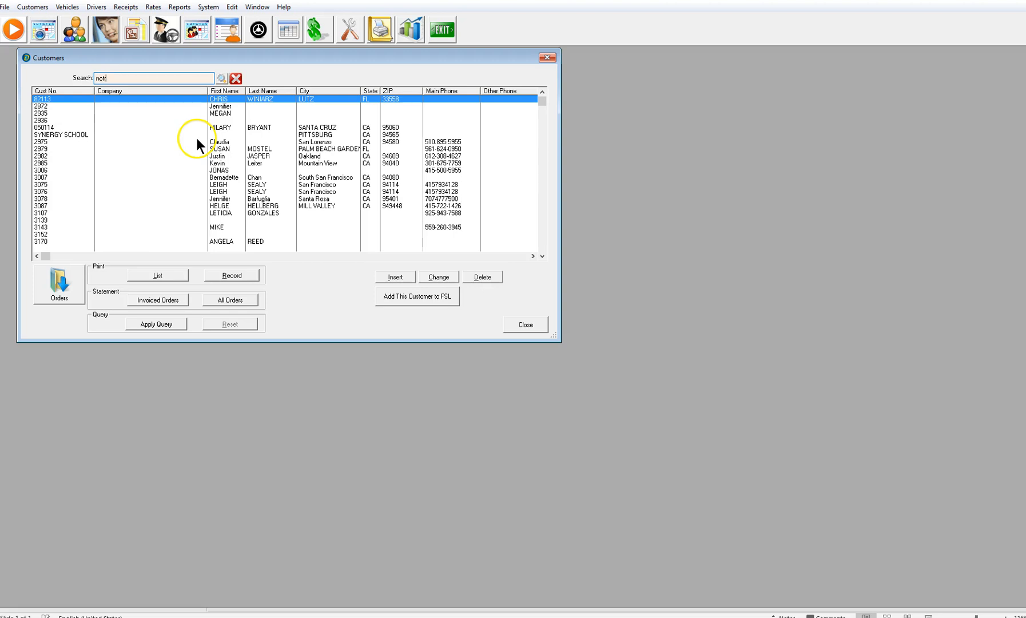
left_click(76, 286)
left_click(481, 251)
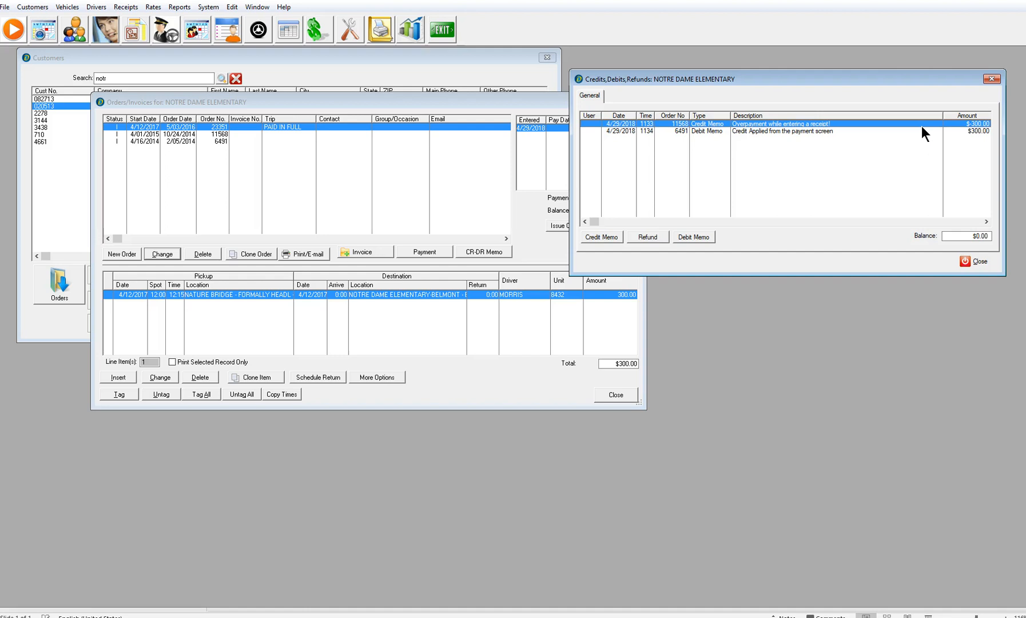
left_click(877, 130)
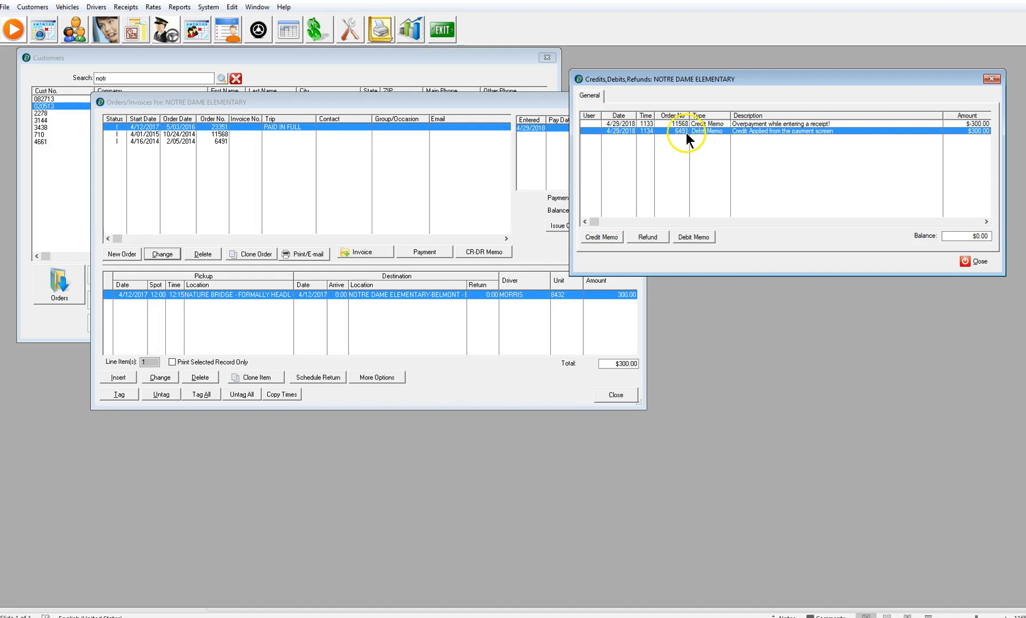
left_click(965, 261)
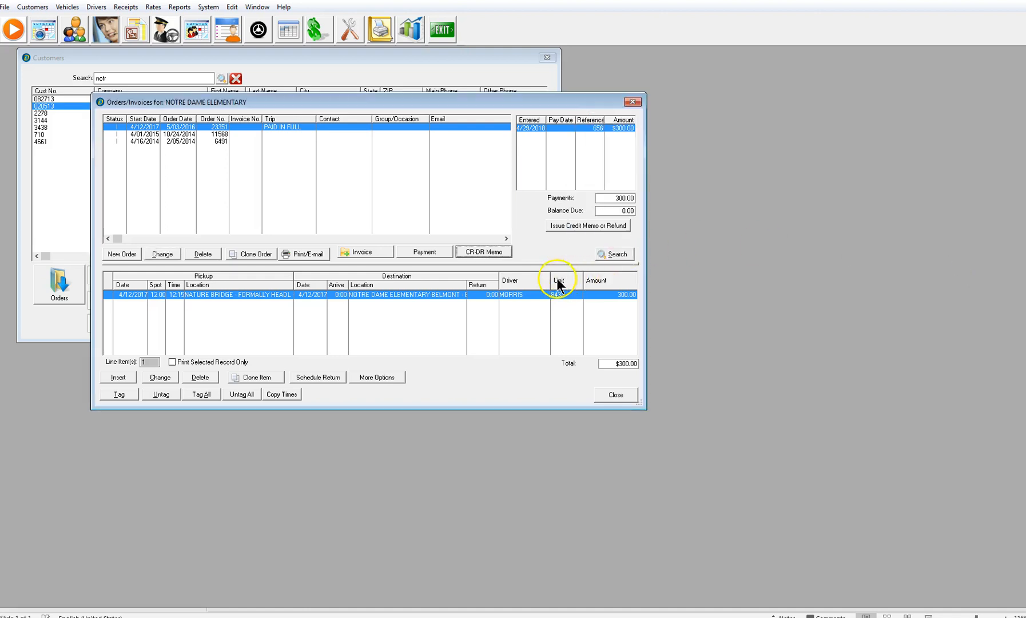
left_click(620, 395)
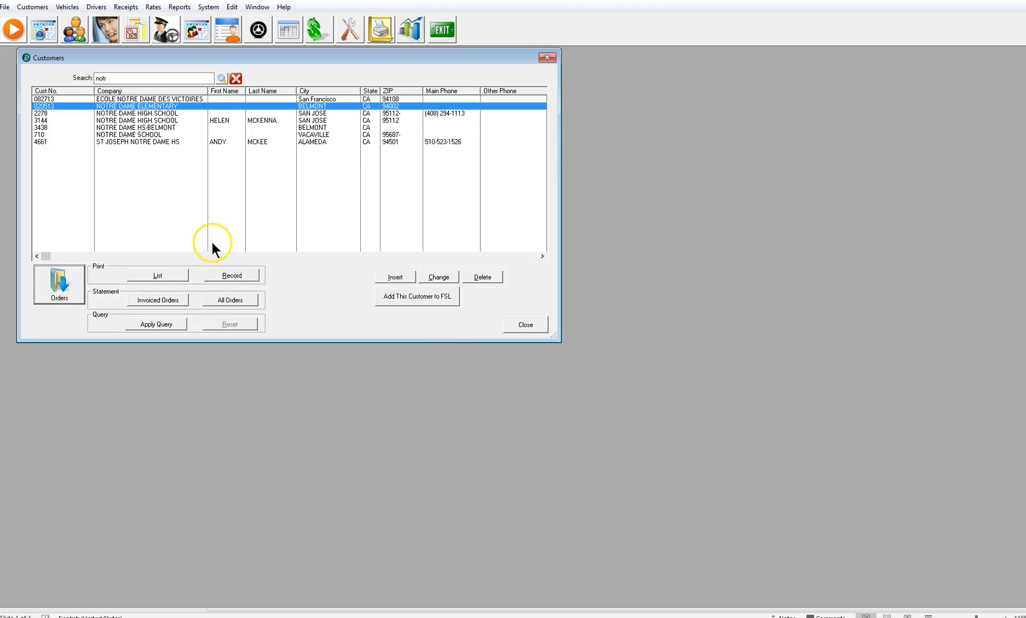
left_click(515, 325)
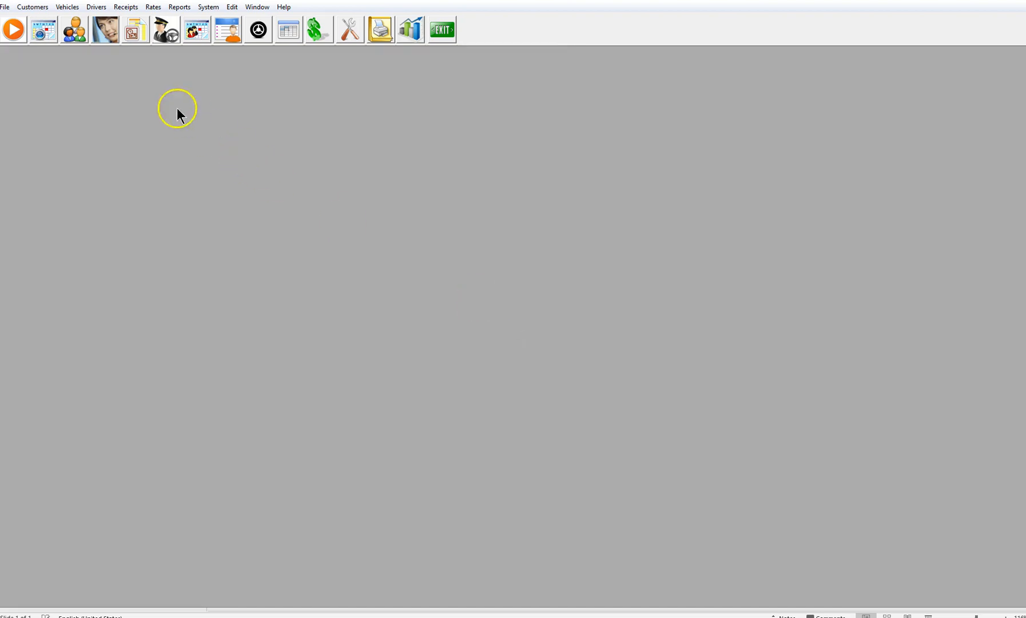
Open the orders of the first customer in the customer list and select the unpaid 4/27/2018 order
left_click(75, 36)
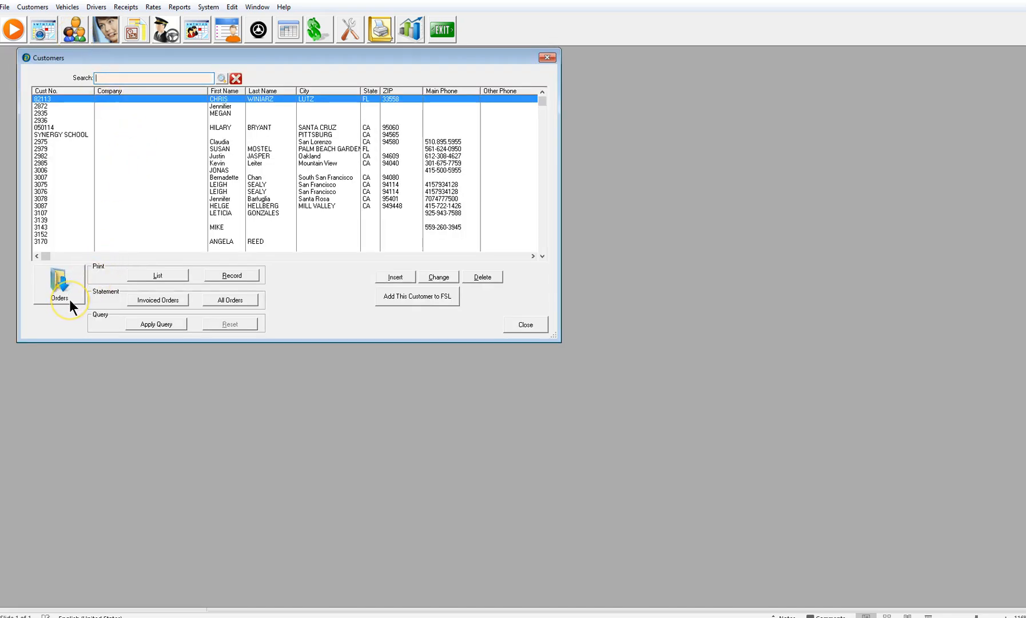
left_click(70, 299)
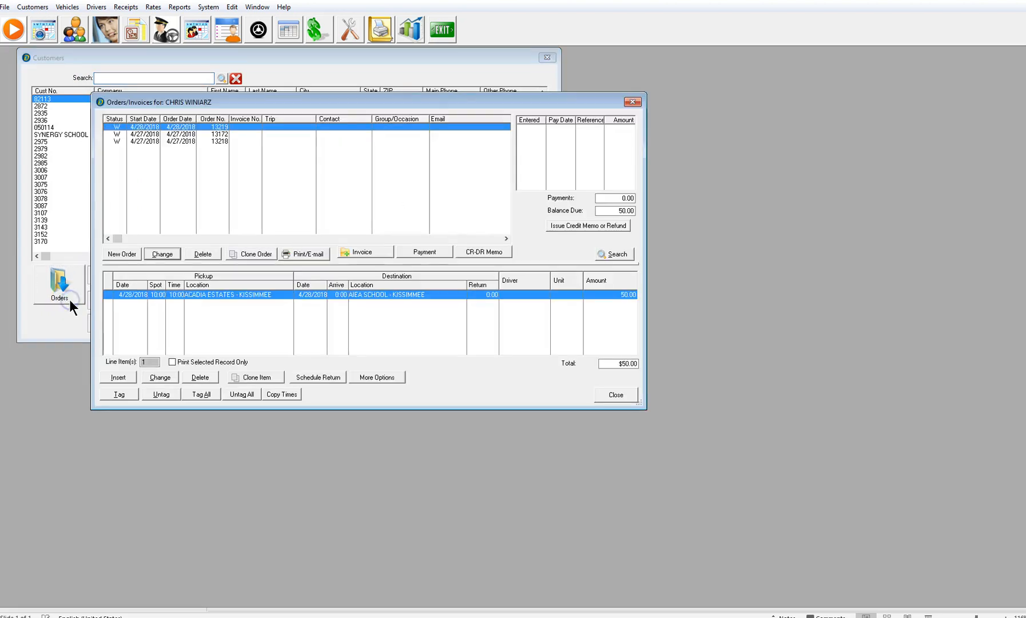
left_click(252, 140)
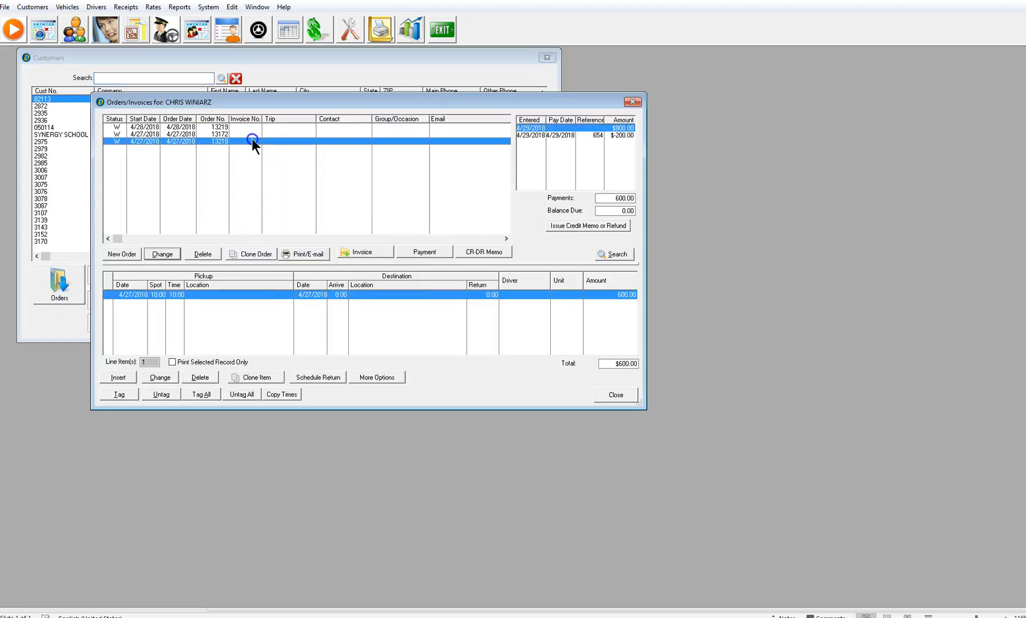
left_click(251, 133)
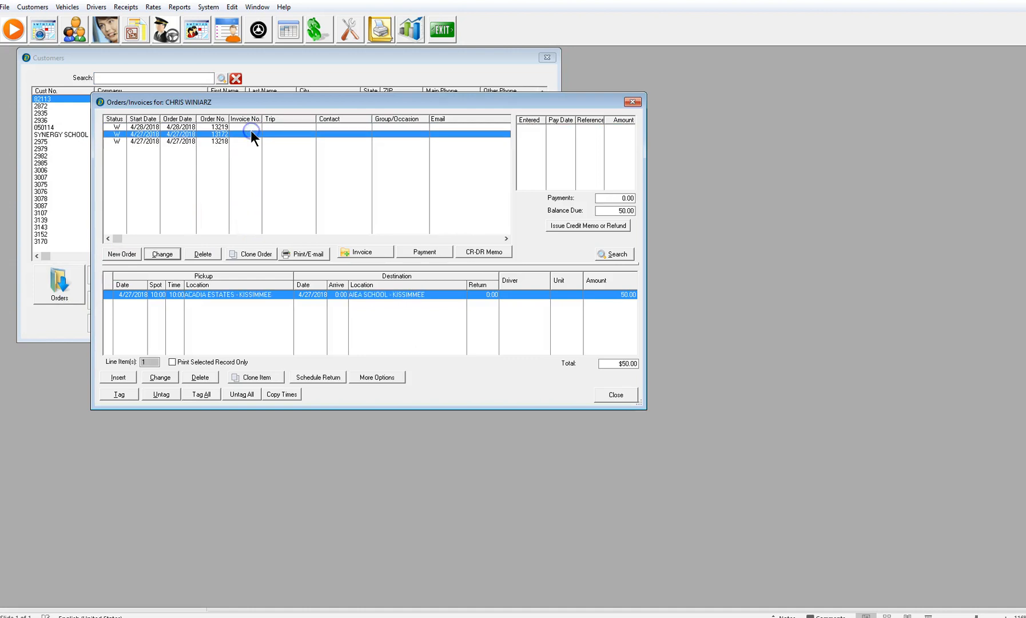
Record a CreditCard payment of $50.00 that pays the selected 4/27/2018 order in full
left_click(423, 252)
left_click(395, 211)
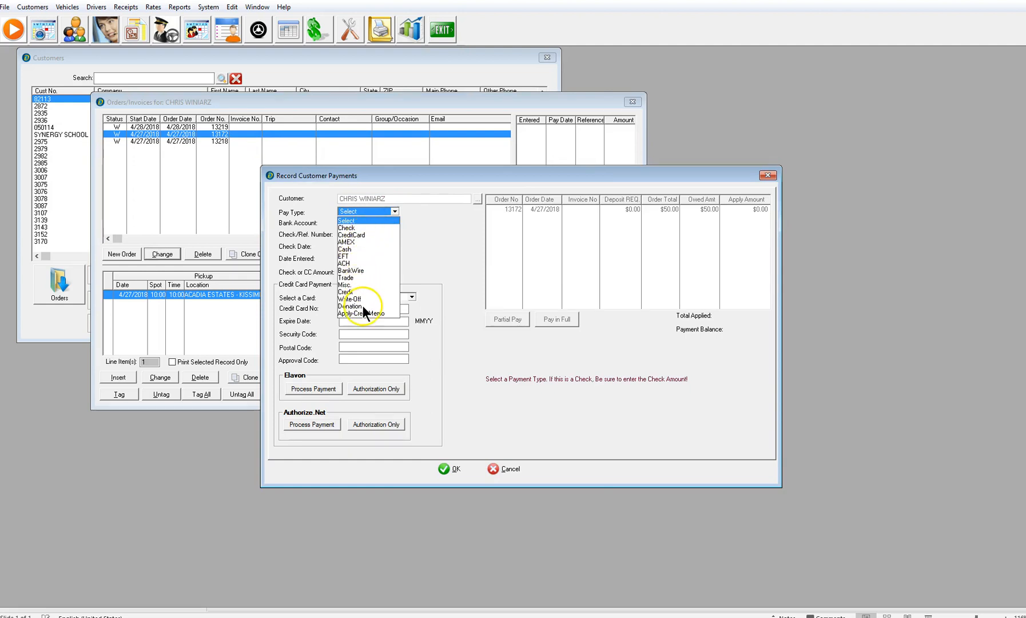
left_click(355, 235)
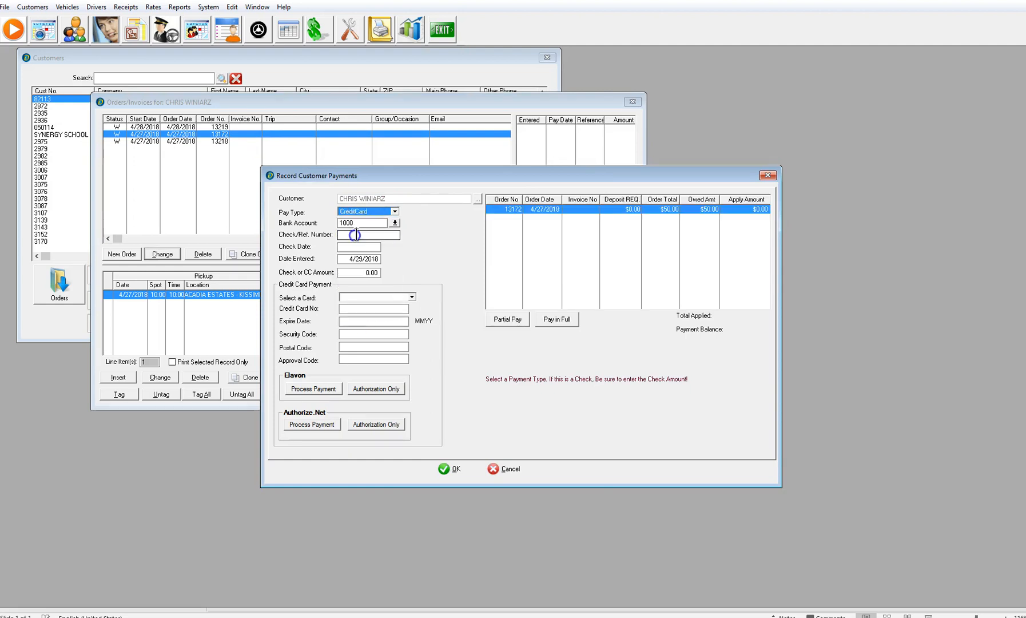
left_click(548, 320)
left_click(363, 273)
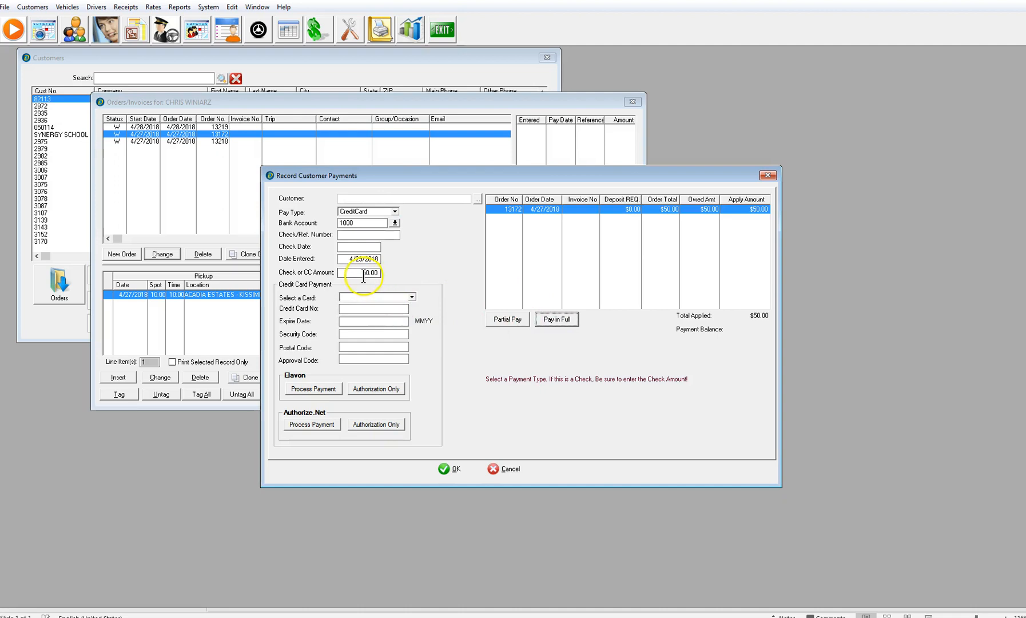
double_click(366, 273)
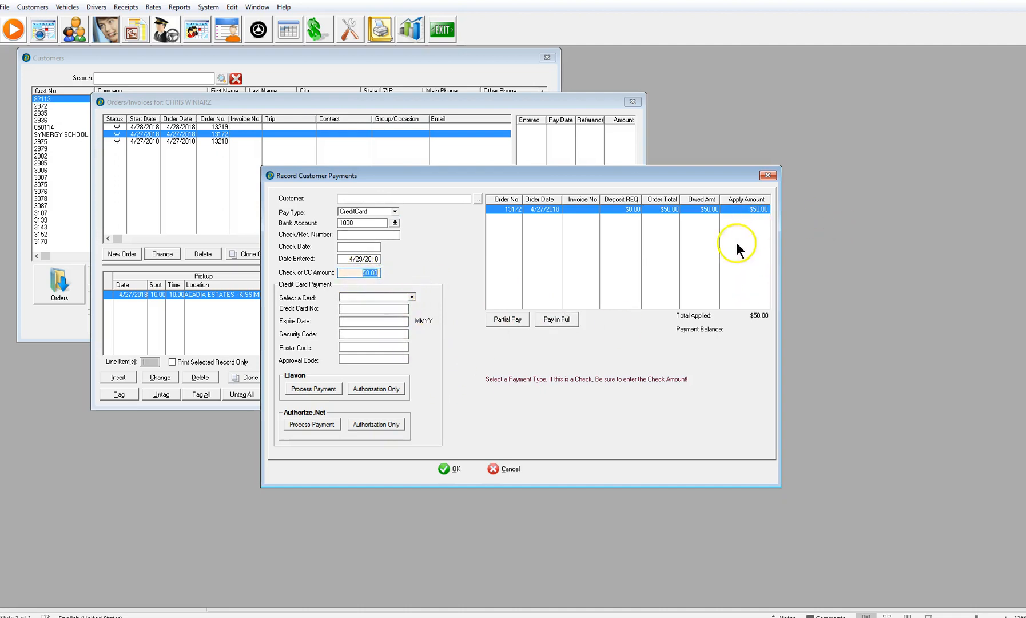
left_click(451, 469)
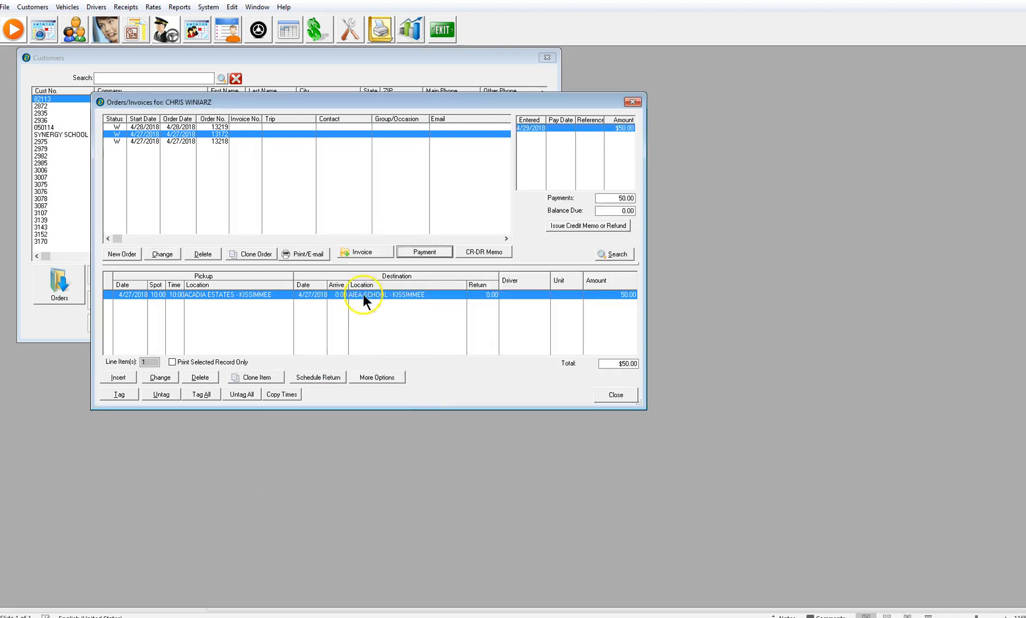
Lower the subtotal of the order's Acadia Estates trip to $25 and save the trip detail
double_click(523, 295)
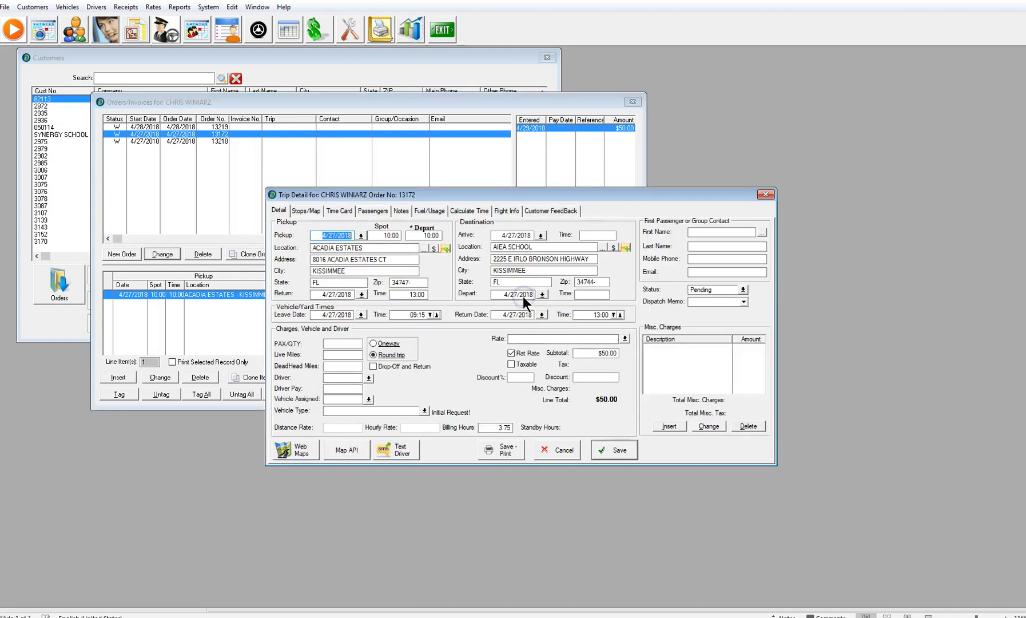
left_click(576, 354)
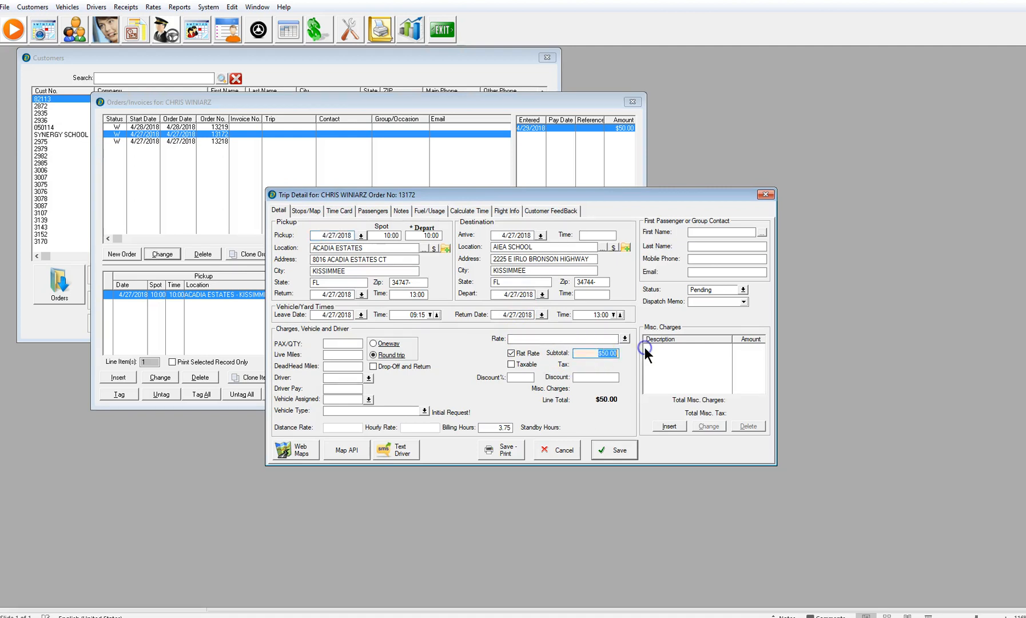
type("25")
left_click(617, 450)
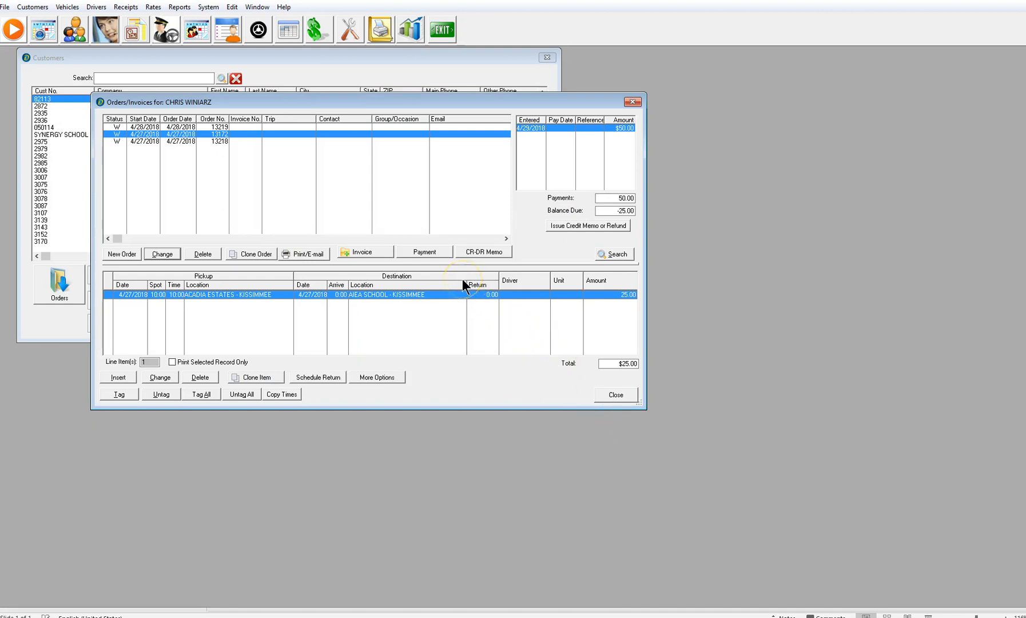
Issue a CreditMemo dated 4/29/2018 with reference 6565 for the order's $25 overpayment and apply it
left_click(616, 212)
left_click(591, 227)
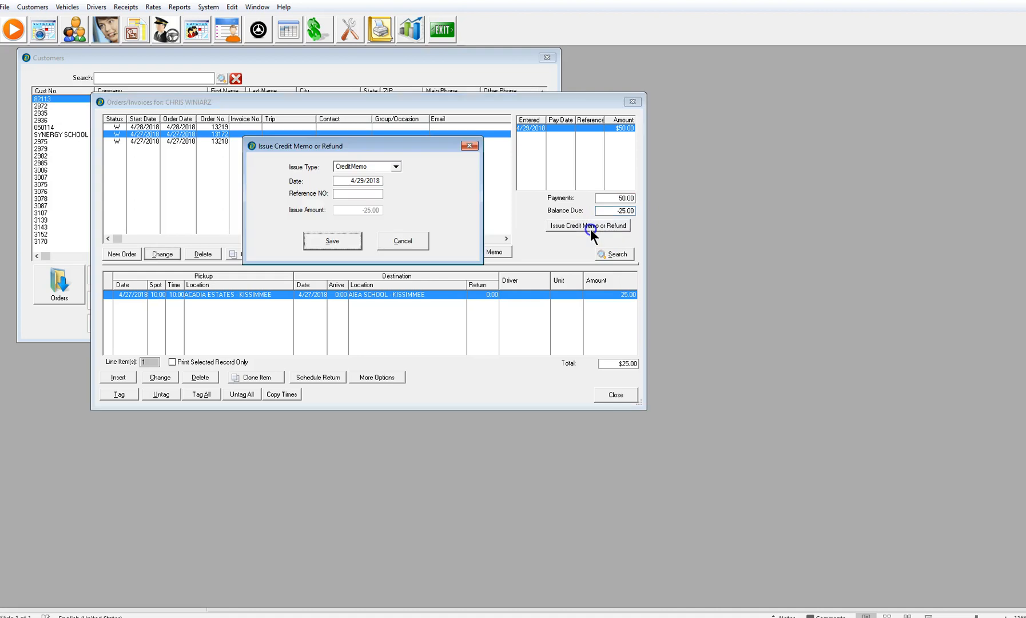
left_click(396, 166)
left_click(384, 180)
left_click(374, 195)
type("6565")
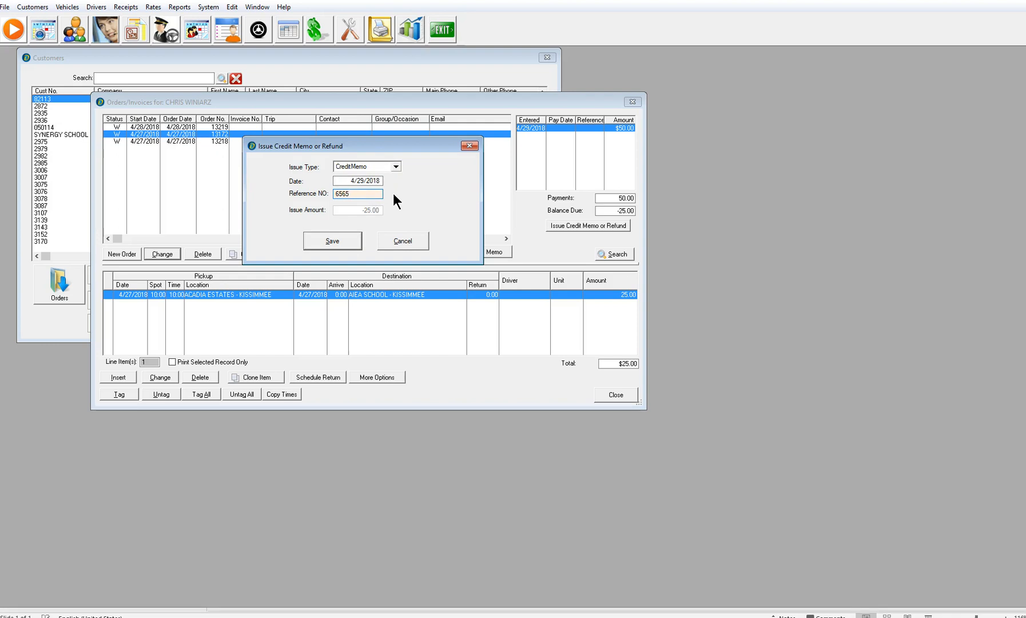
left_click(346, 240)
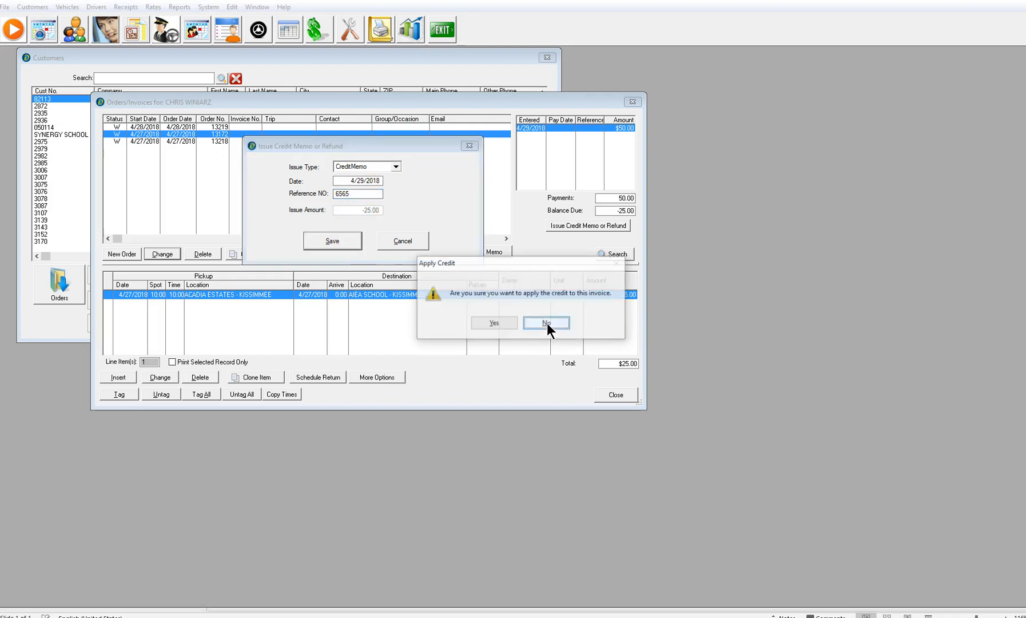
left_click(488, 324)
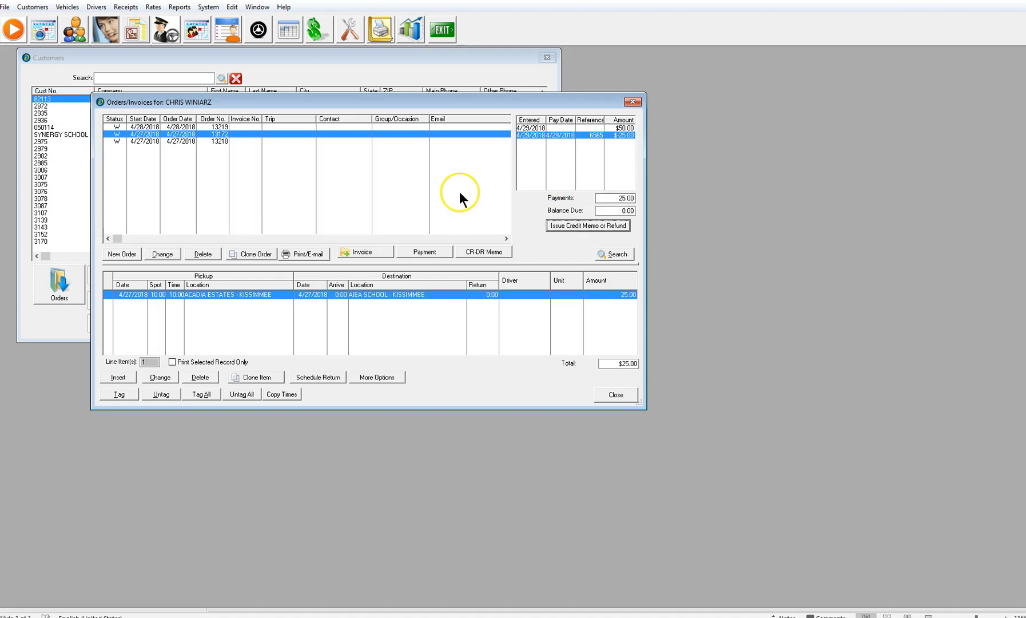
Preview the order's confirmation with the default report parameters, fit the whole page in view and examine its payment lines
left_click(313, 254)
left_click(325, 269)
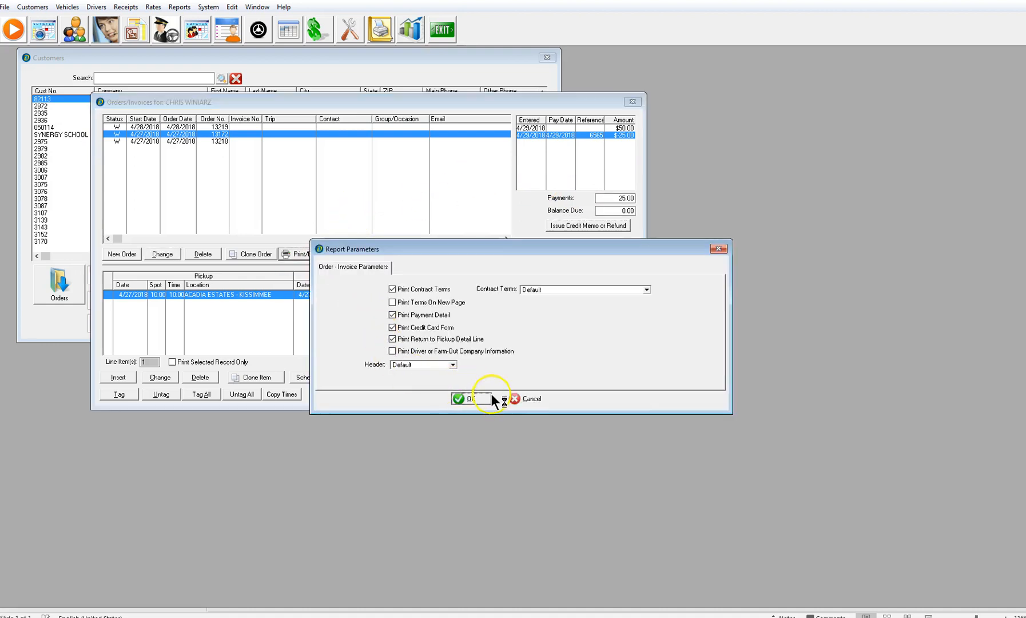
left_click(470, 399)
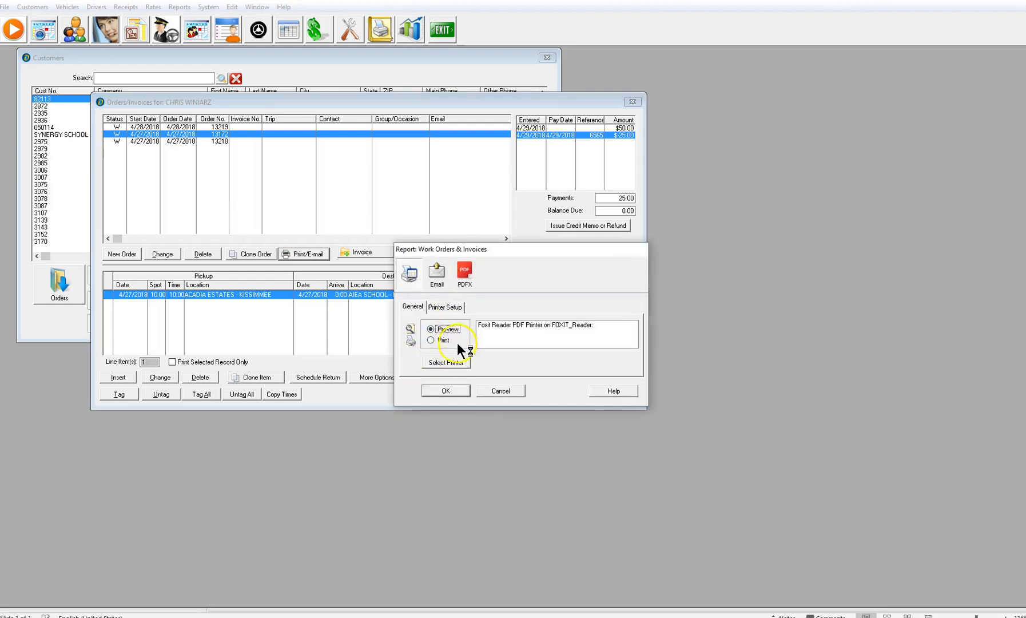
left_click(446, 391)
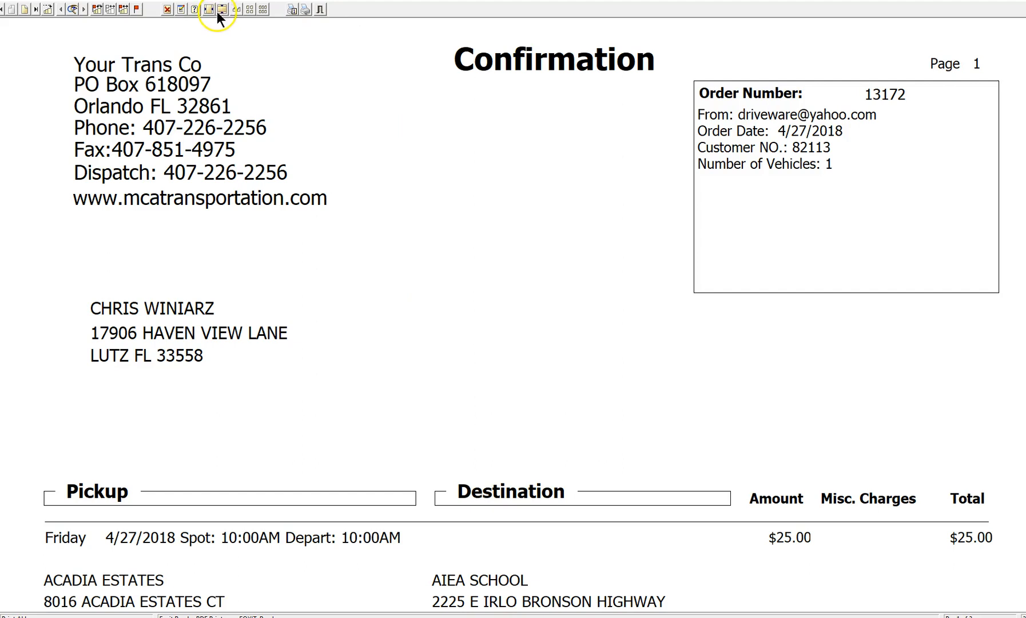
left_click(302, 60)
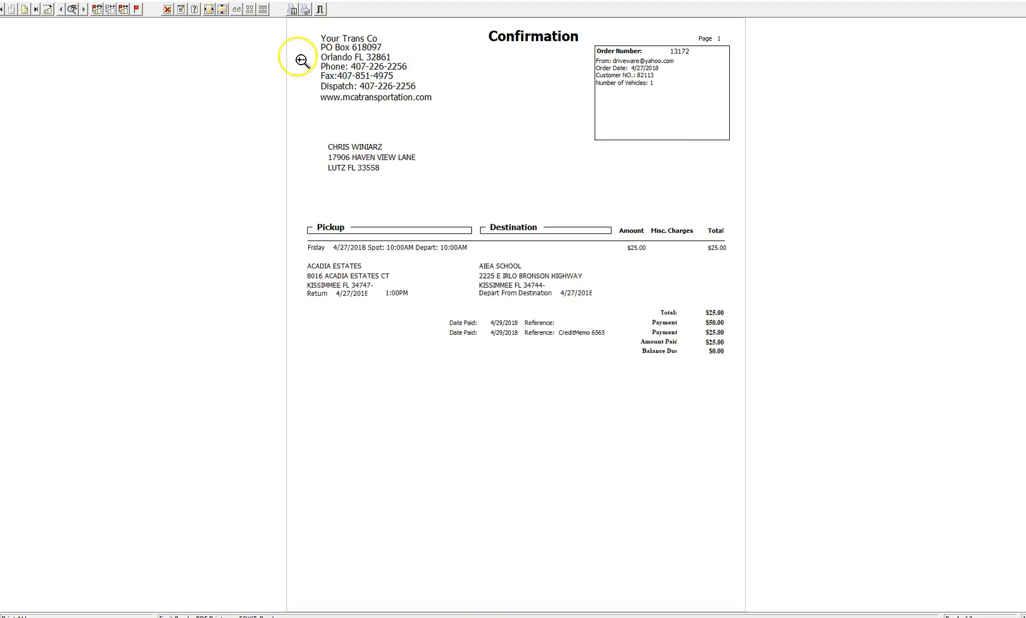
left_click(703, 365)
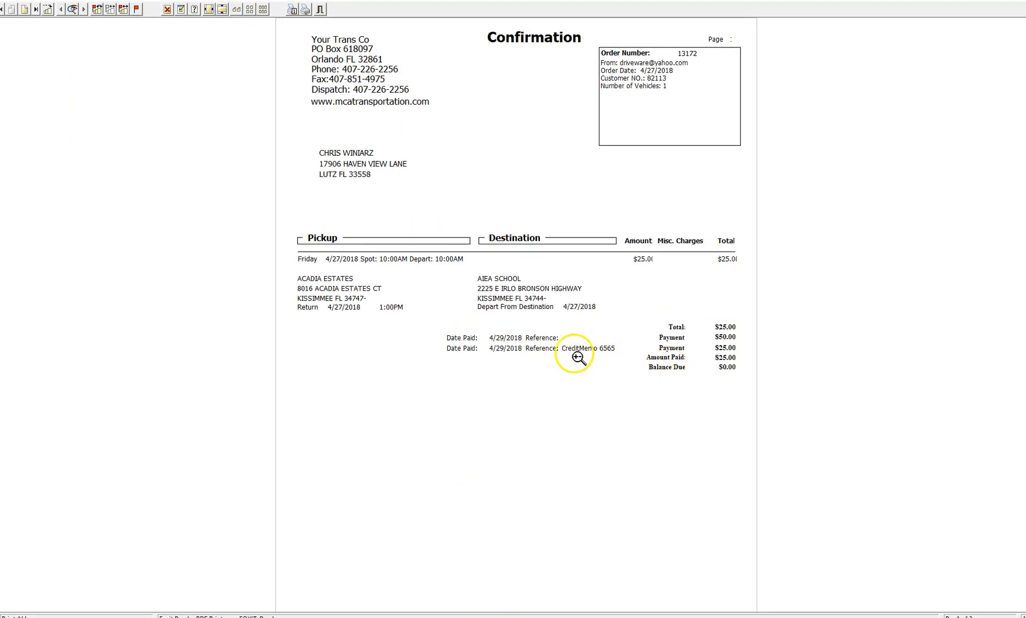